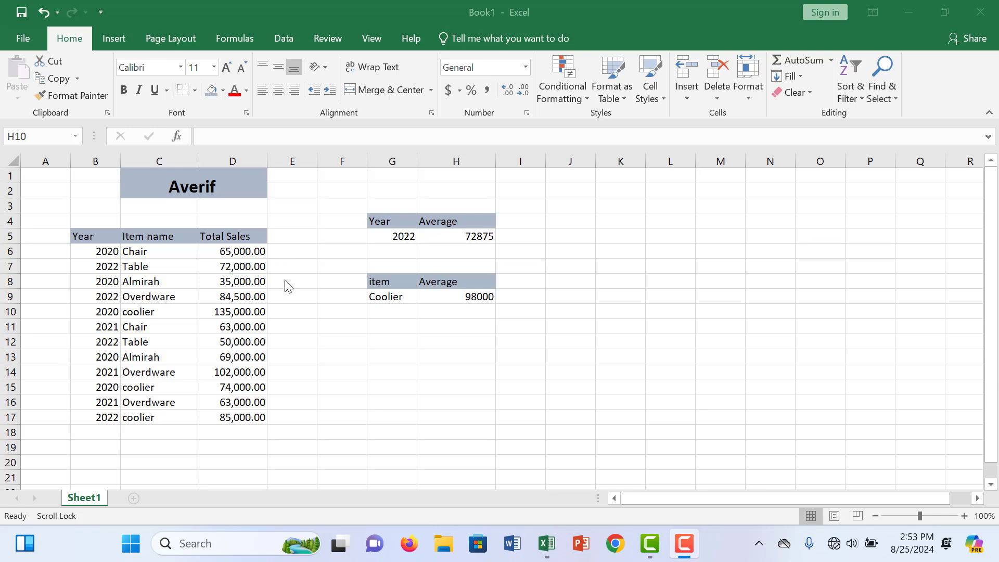
- Correct the sheet title in the merged cell C1 to "Averageif"
double_click(203, 189)
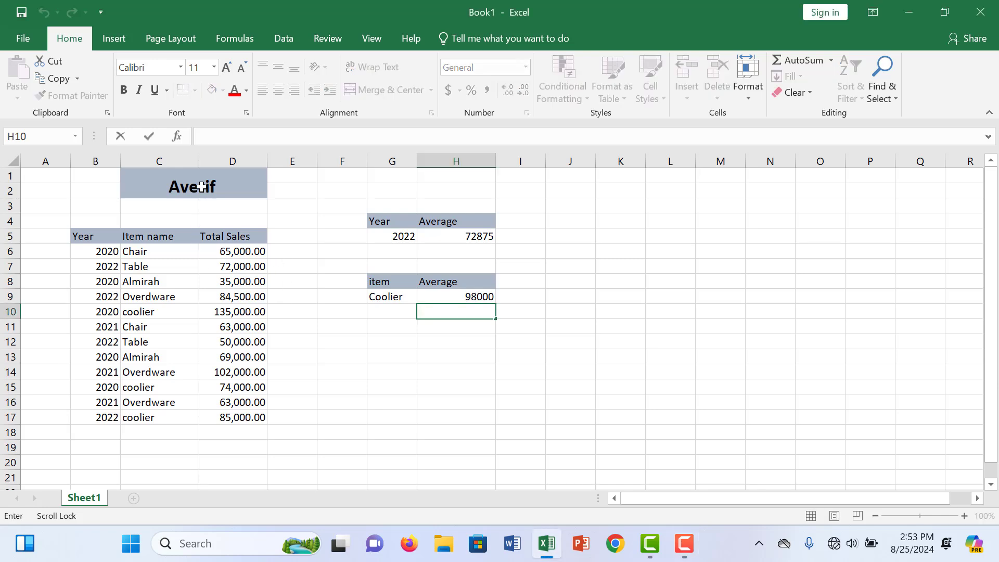
double_click(208, 186)
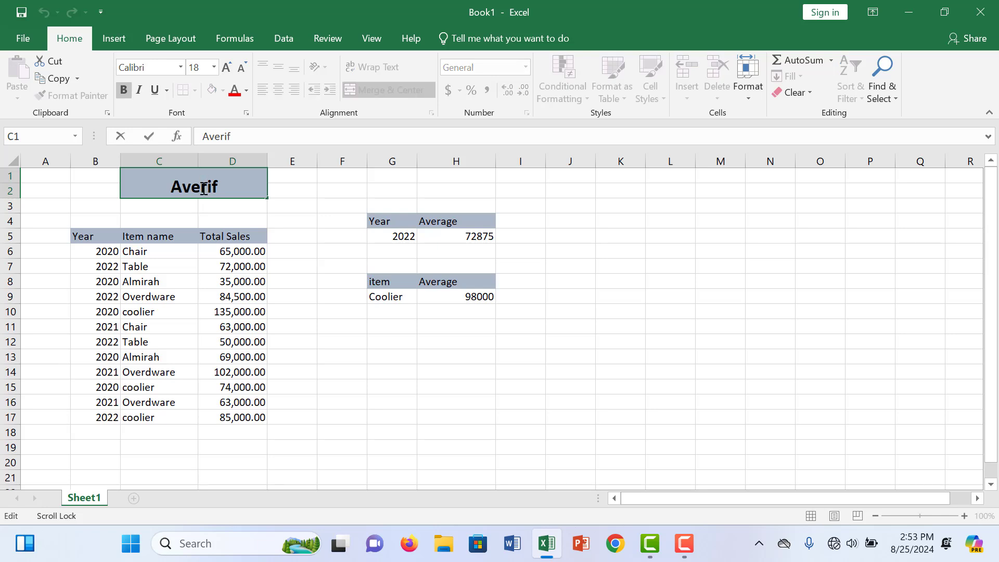
text(age)
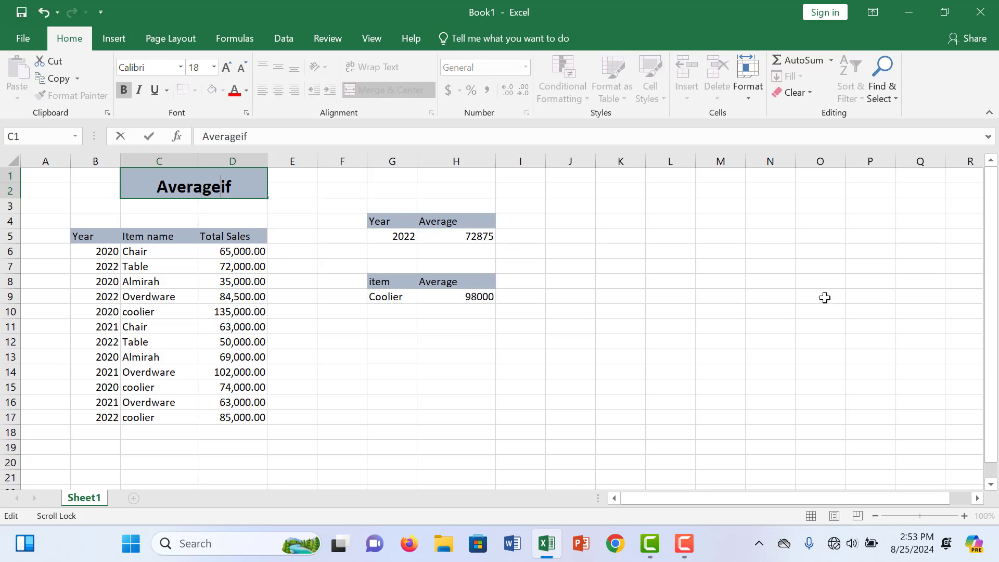
click(728, 340)
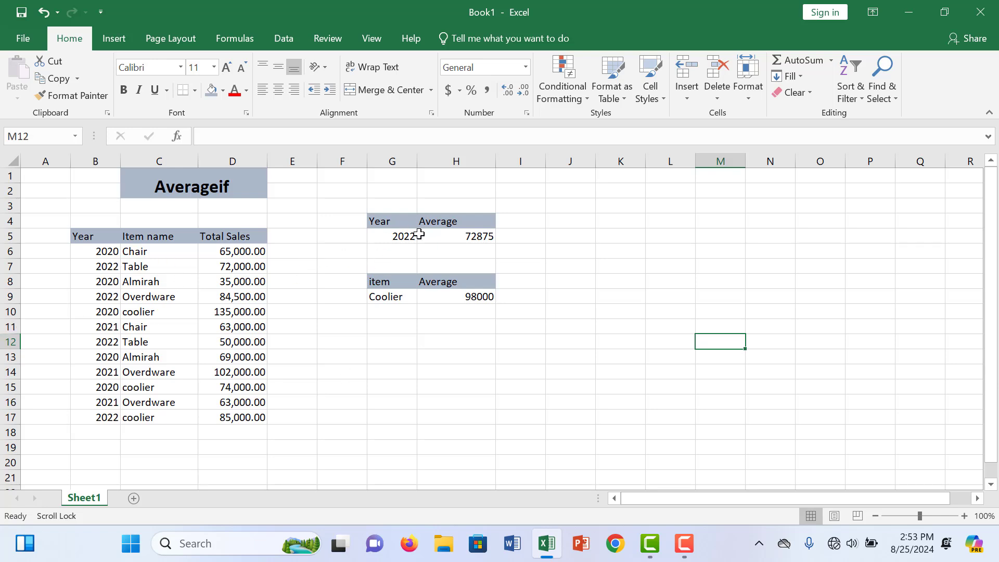
- Set the year criterion in cell G5 to 2021
double_click(400, 236)
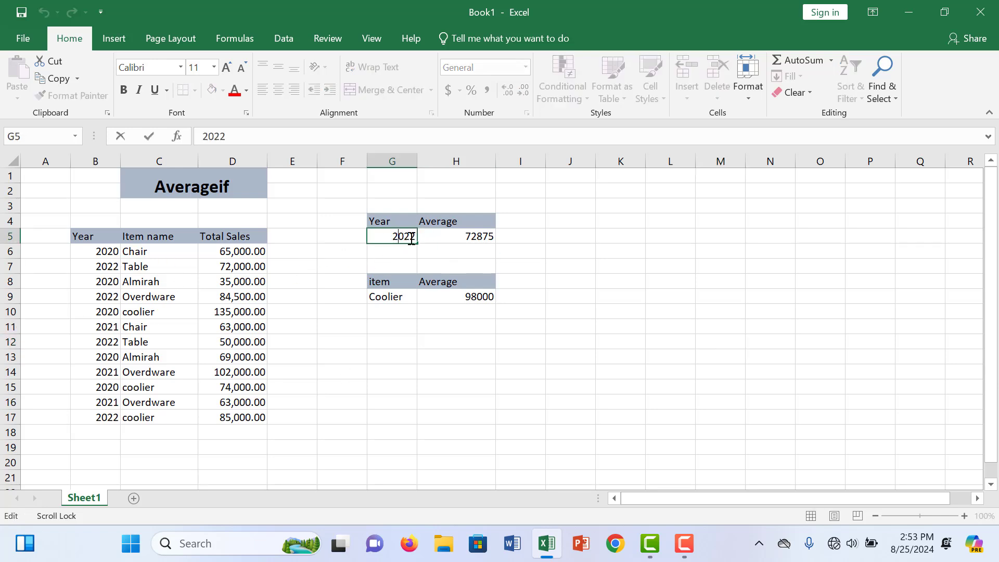
key(BackSpace)
key(BackSpace)
key(BackSpace)
text(21)
click(675, 303)
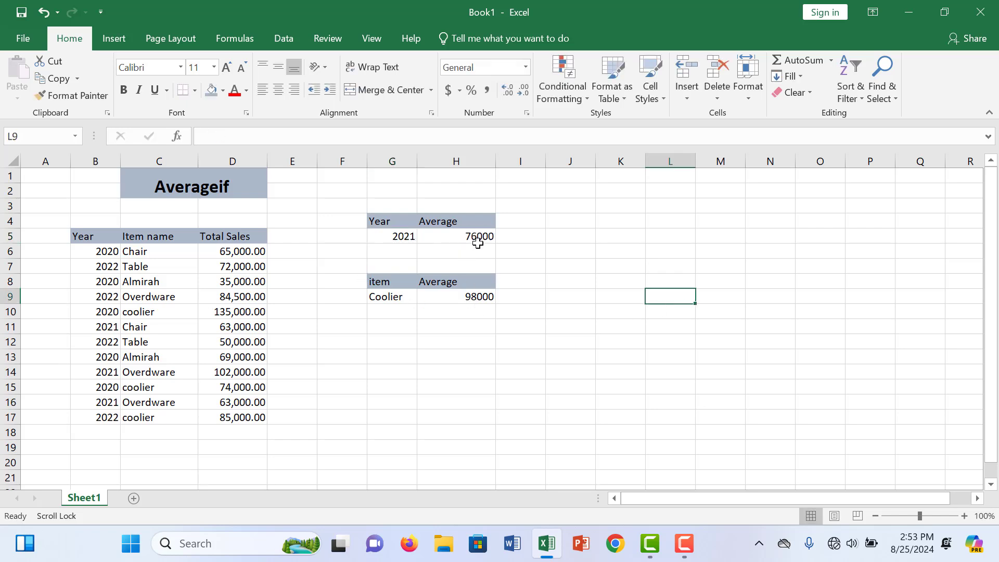
- Replace the item criterion in cell G9 with "Table"
double_click(391, 297)
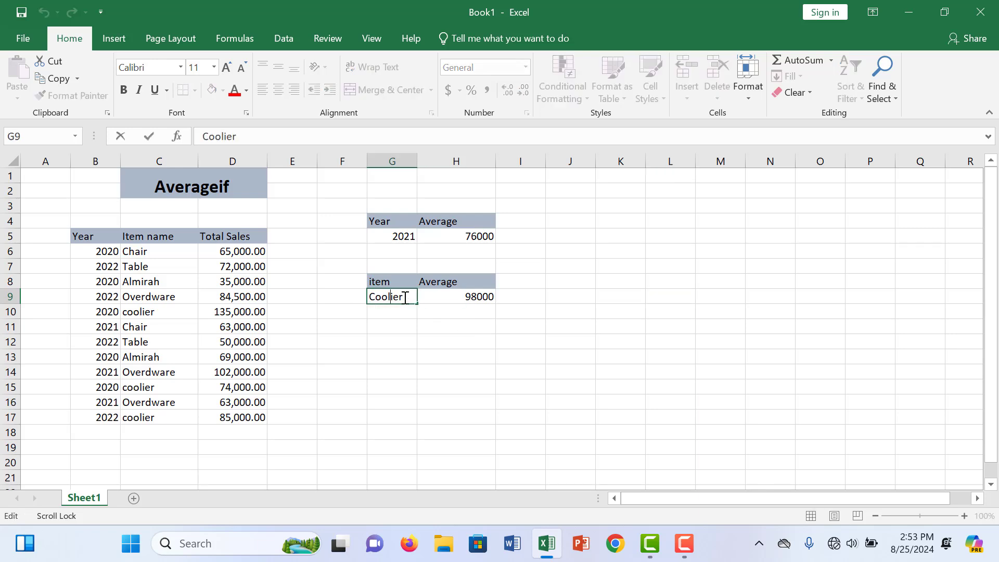
drag(405, 297, 378, 297)
key(BackSpace)
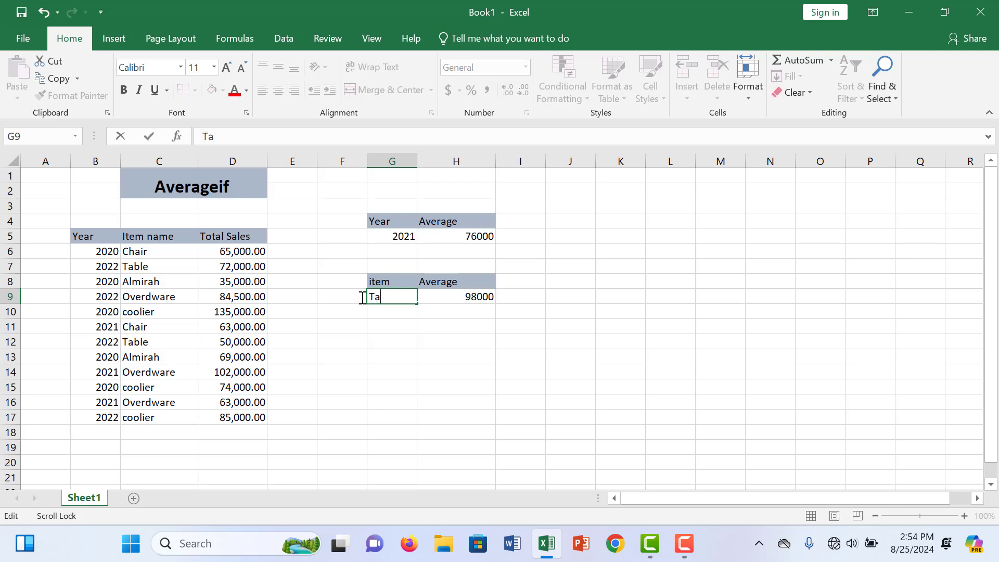
text(Table)
key(Return)
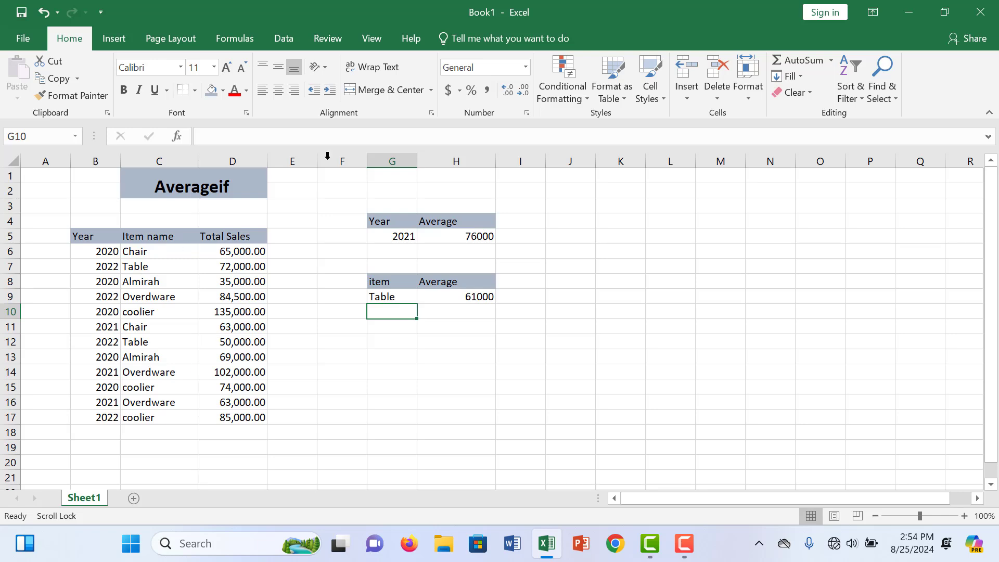
- Clear the existing average formula from cell H5
double_click(474, 236)
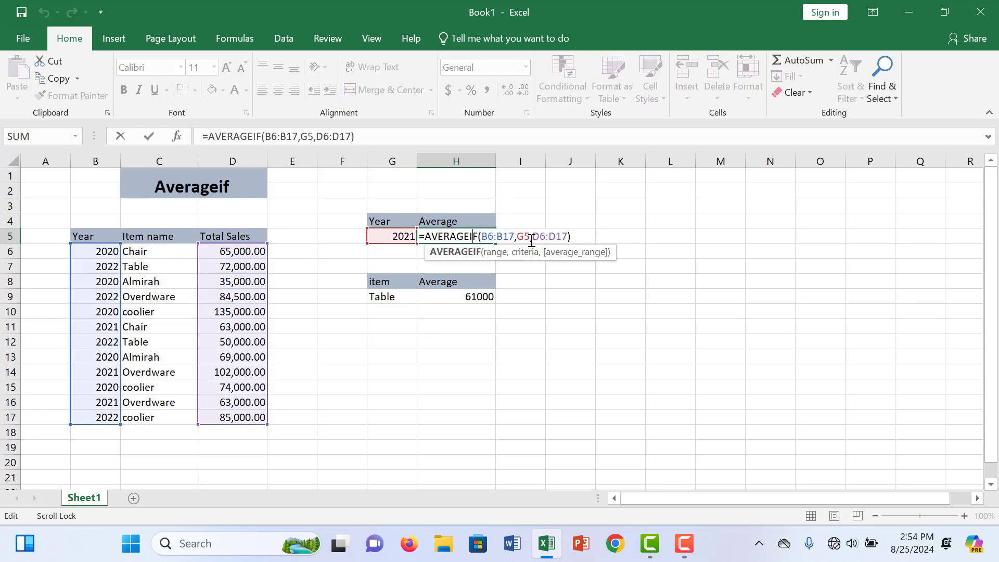
drag(567, 239, 322, 227)
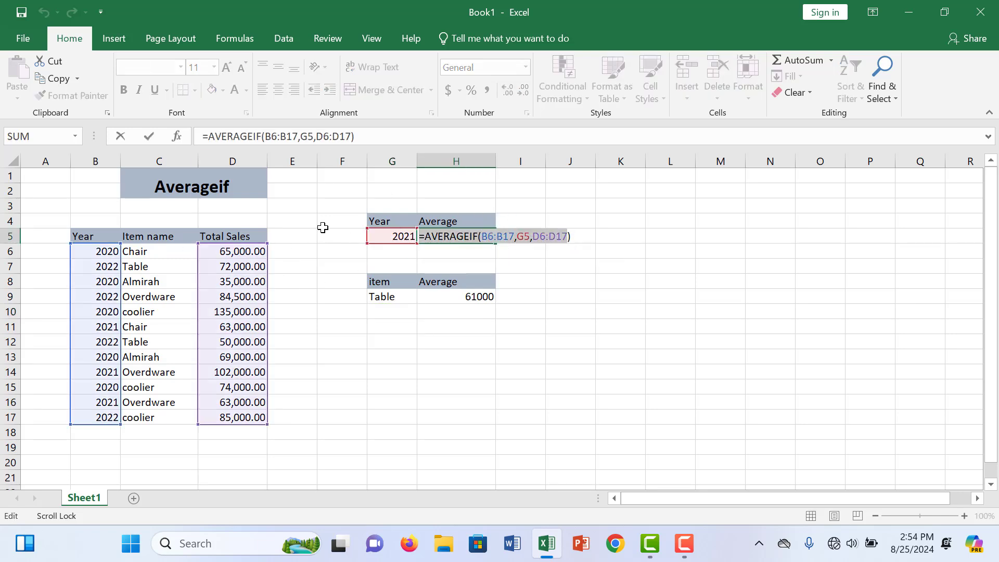
key(BackSpace)
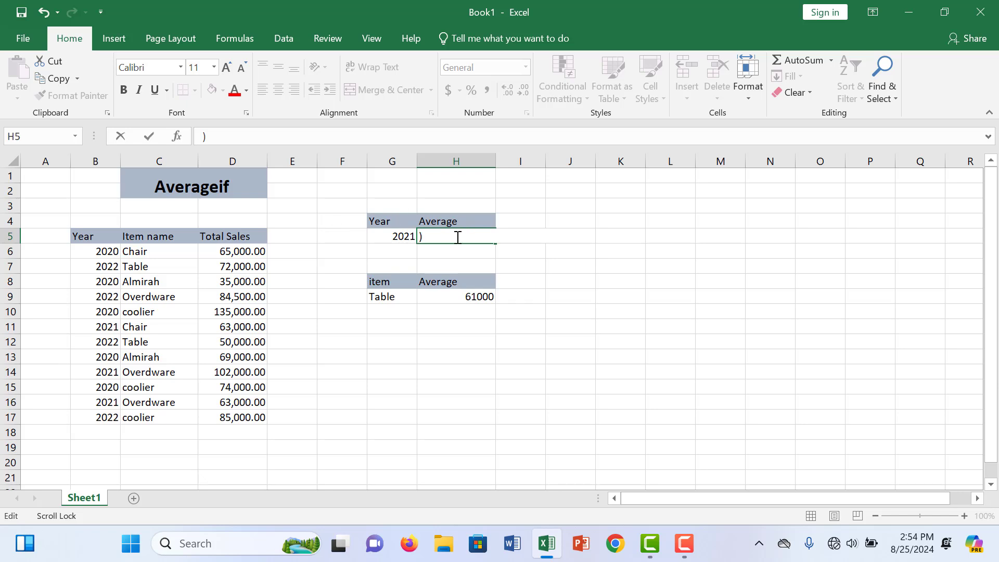
key(Delete)
- Begin an AVERAGEIF formula in cell H5 with the year column B6:B17 as its range
text(=)
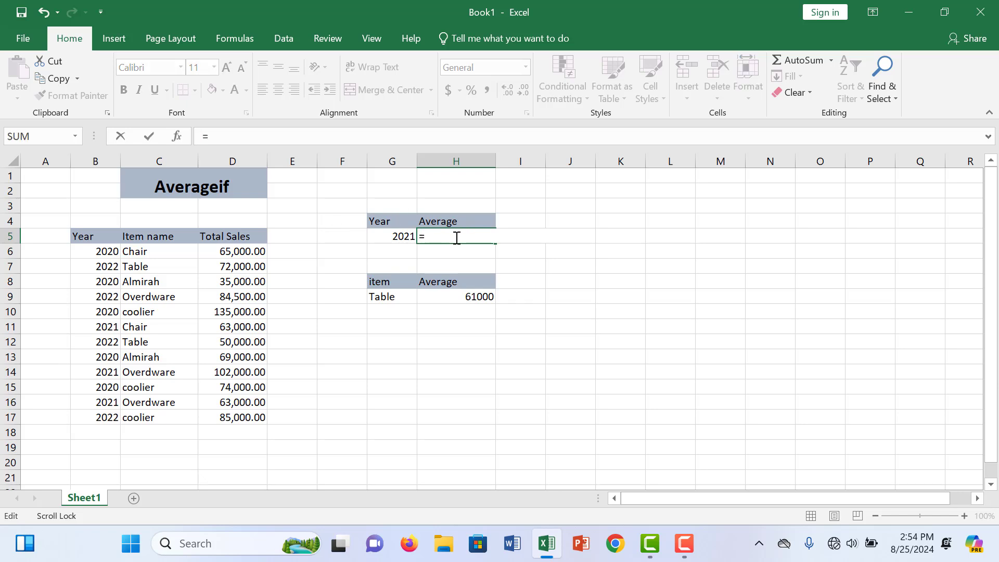
text(avera)
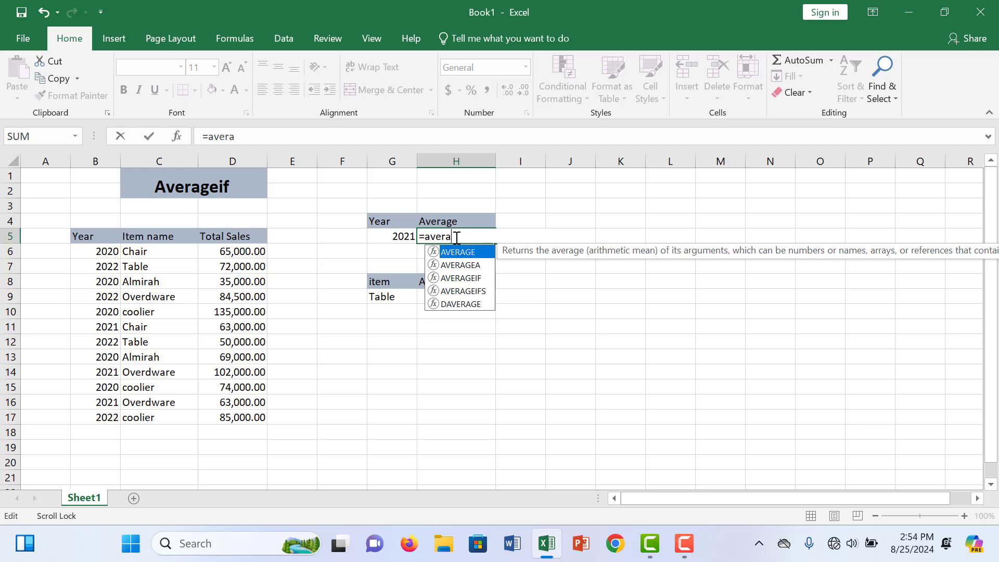
text(ge)
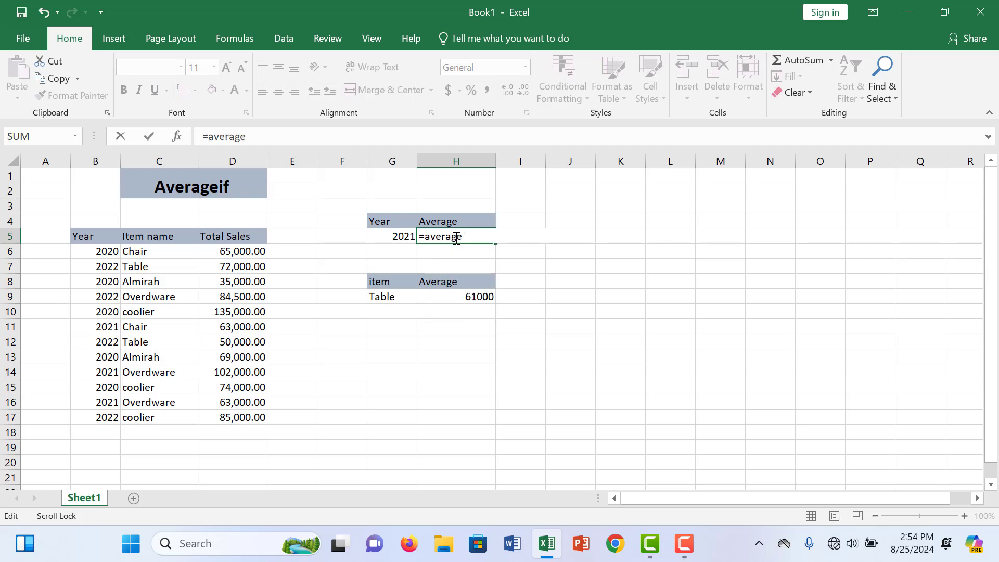
key(BackSpace)
text(if)
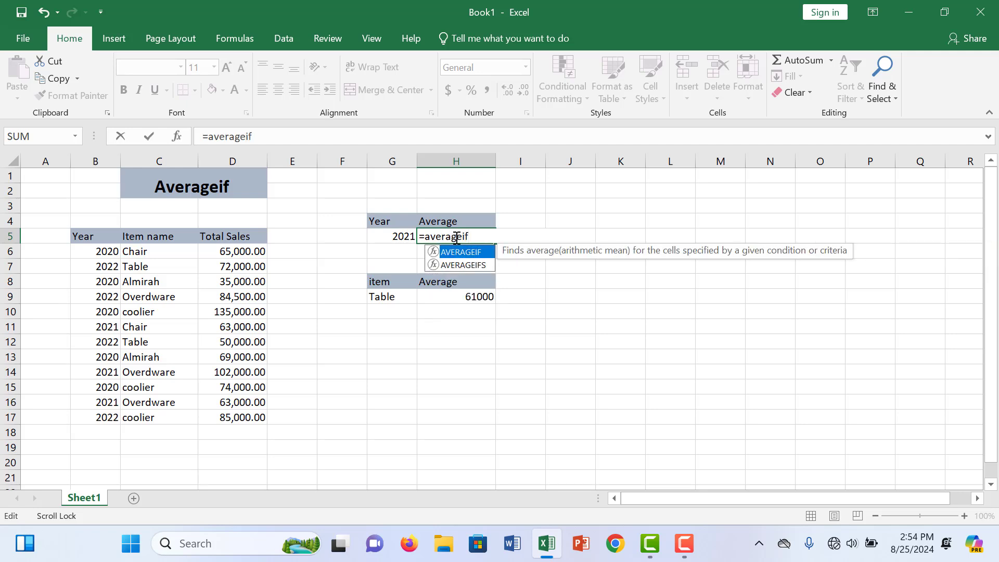
text(()
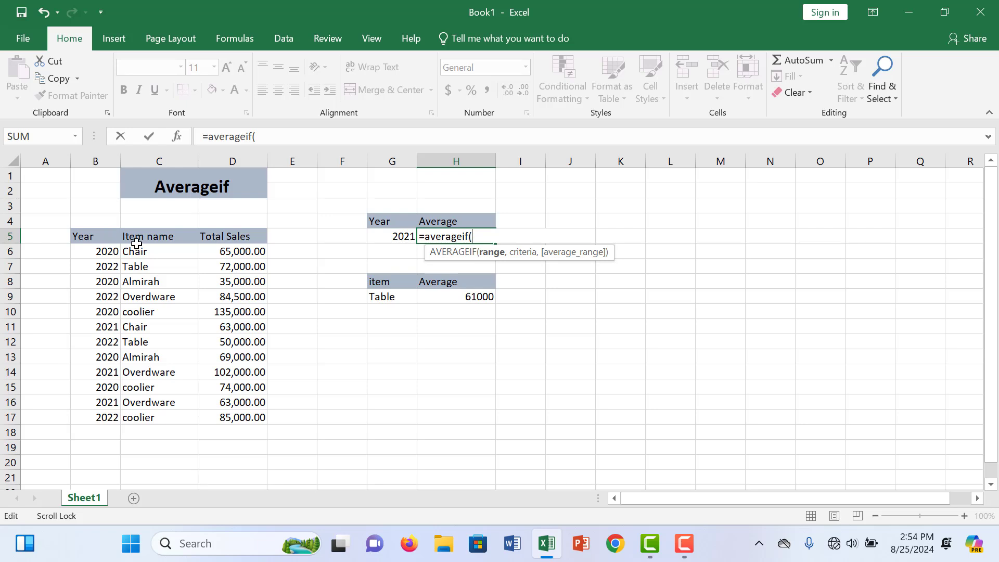
drag(116, 252, 116, 417)
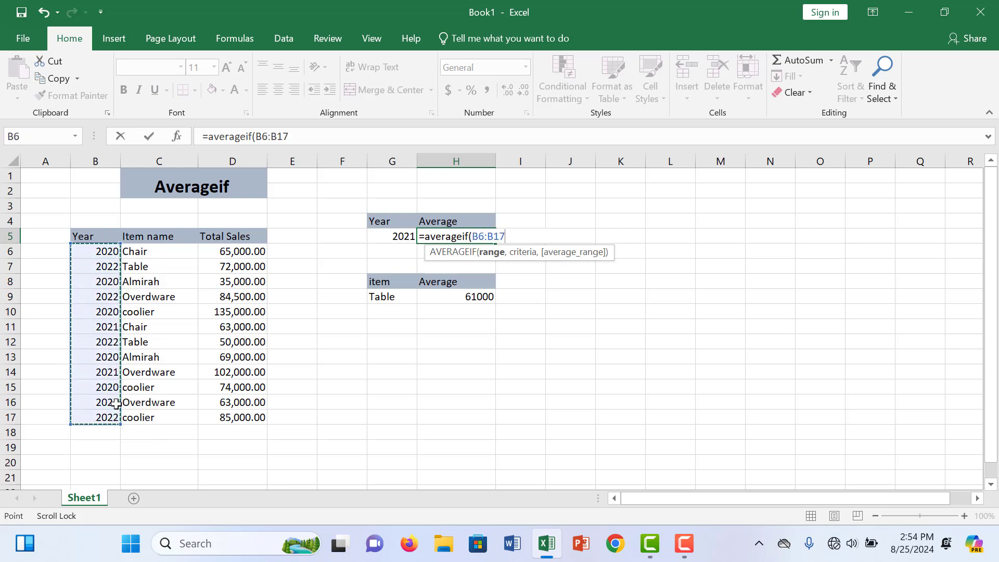
text(,)
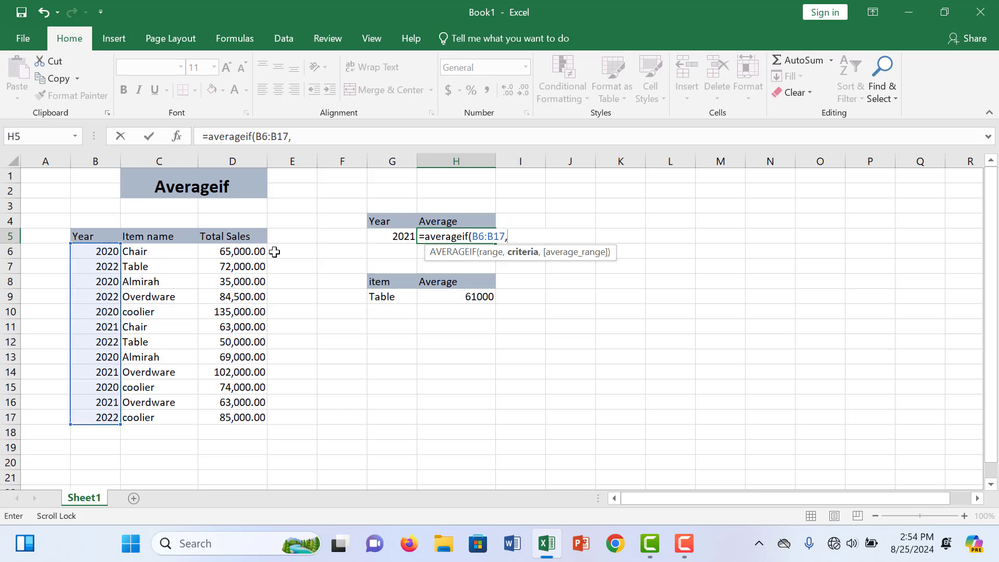
- Complete the H5 formula with G5 as the criteria and the total sales D6:D17 as the average range
click(404, 237)
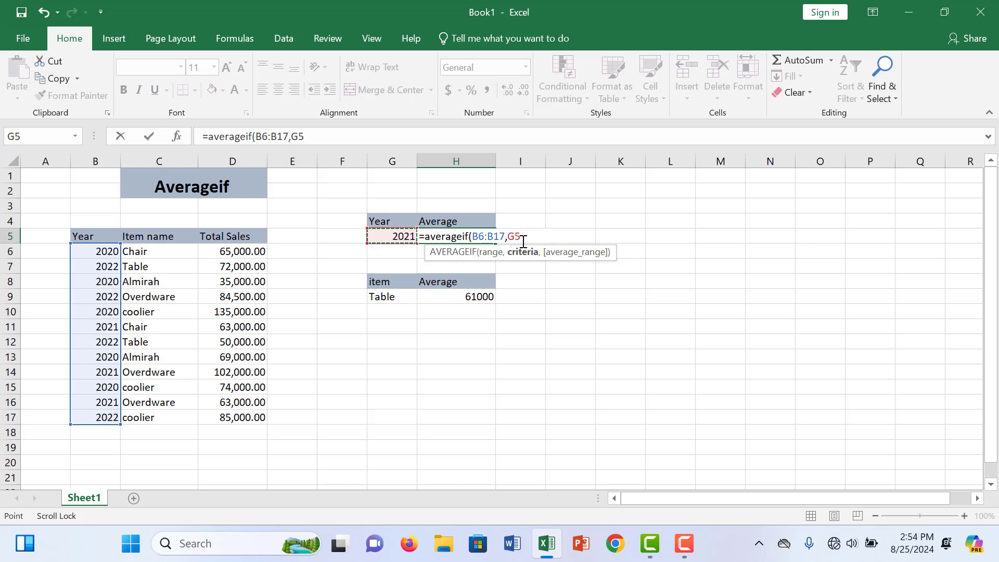
text(,)
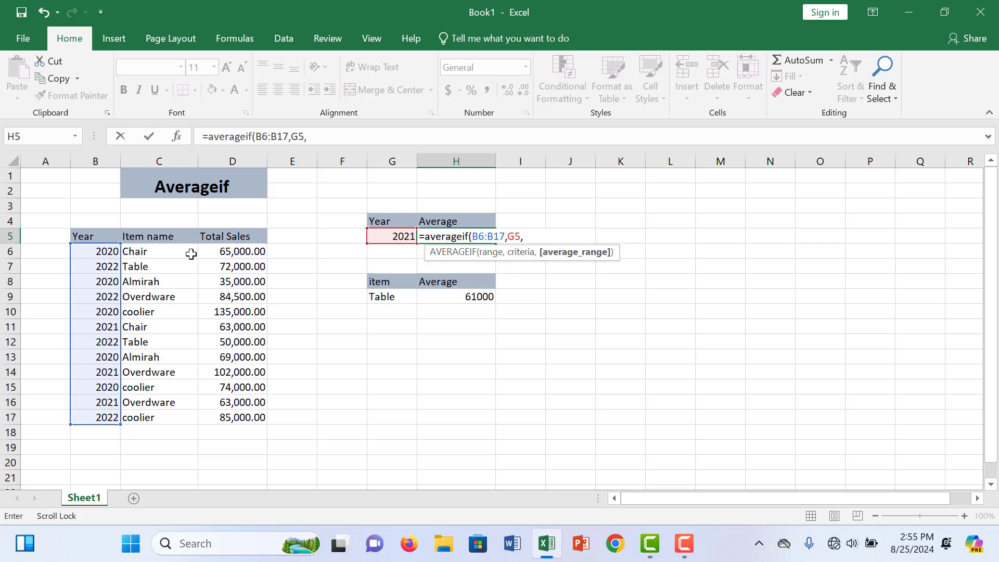
drag(228, 253, 258, 418)
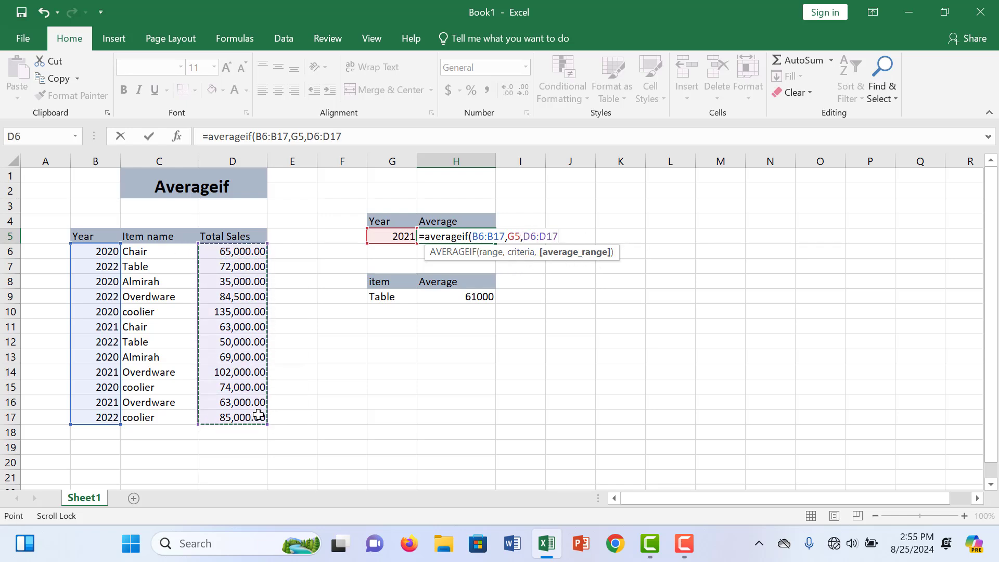
click(556, 238)
text())
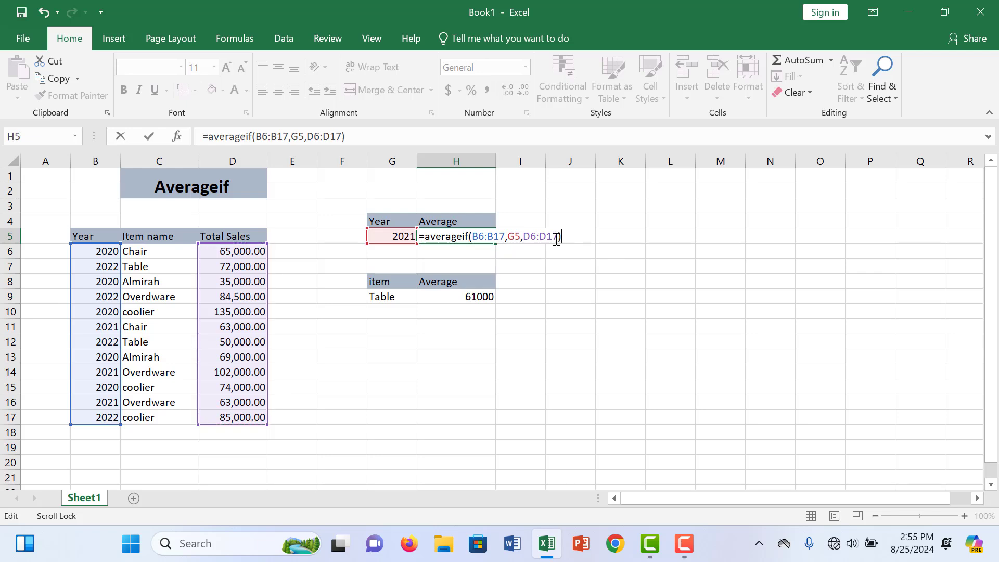
key(Return)
- Set the year criterion in cell G5 to 2020
click(394, 240)
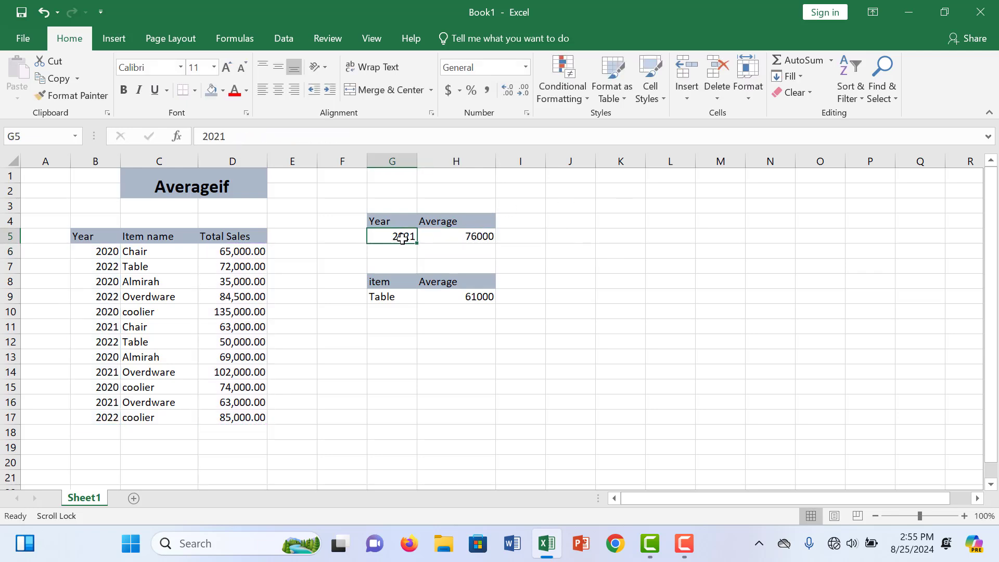
double_click(415, 237)
key(BackSpace)
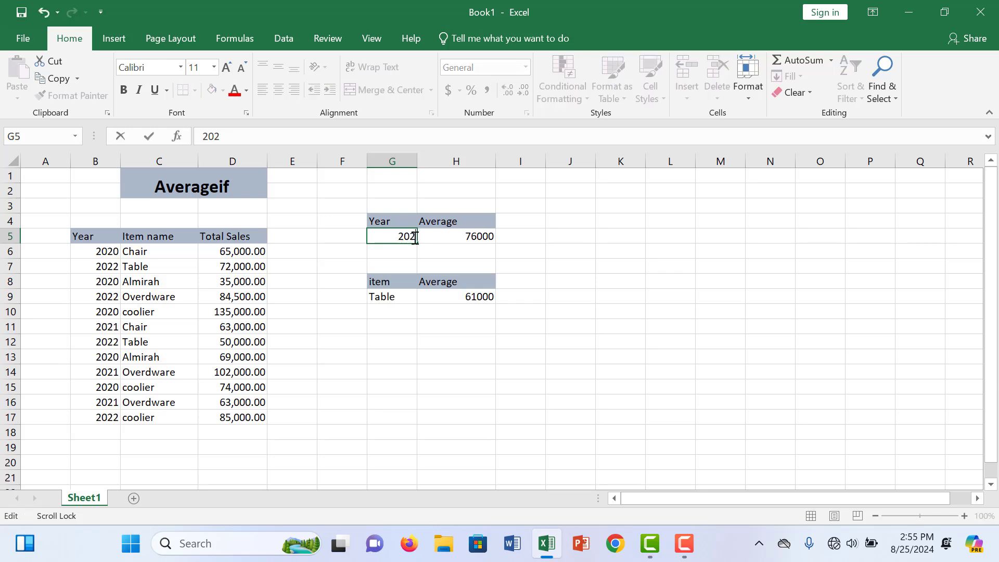
text(0)
click(563, 251)
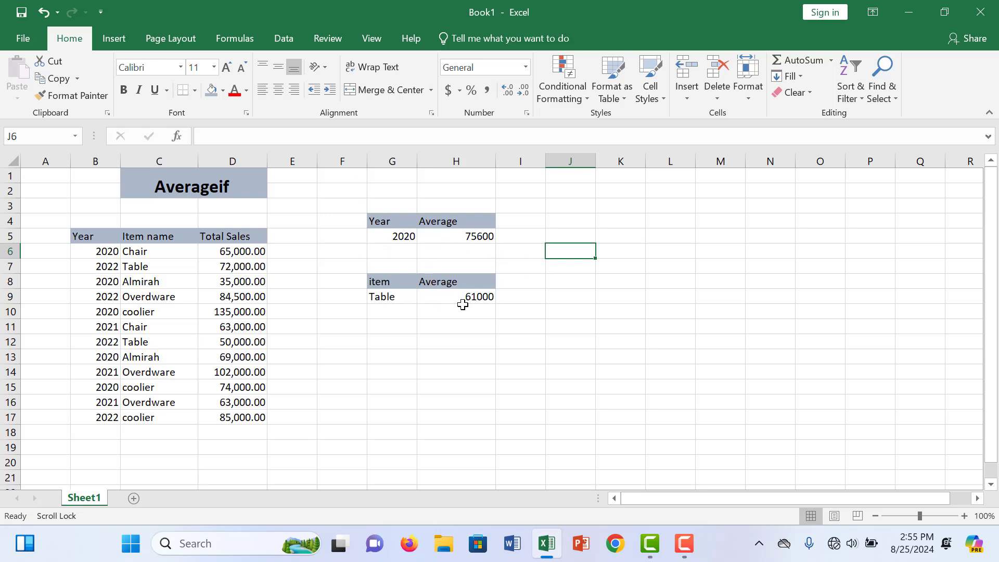
- Replace the formula in cell H9 with a new AVERAGEIF formula using the item names C6:C17 as its range
click(481, 295)
double_click(488, 296)
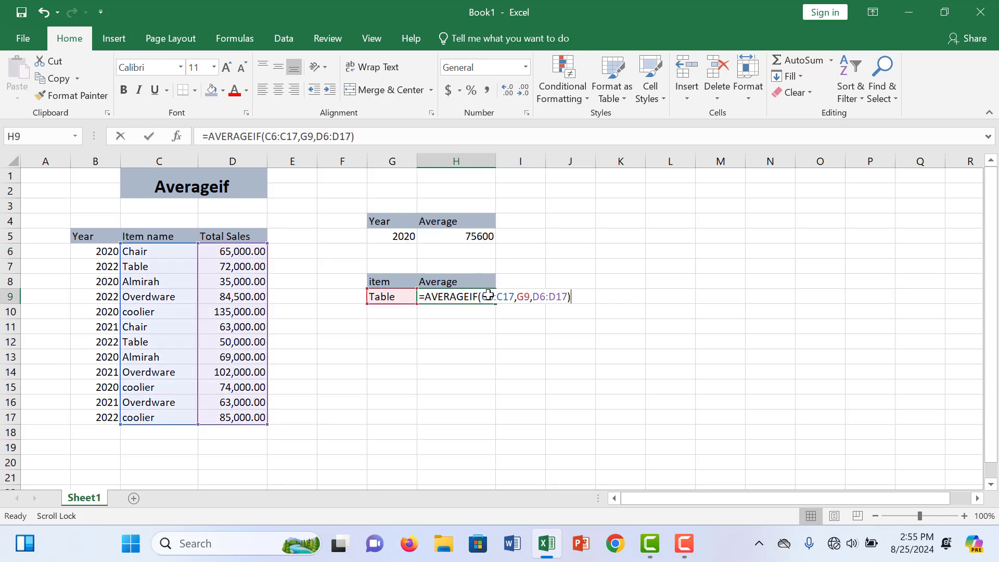
drag(587, 303, 424, 316)
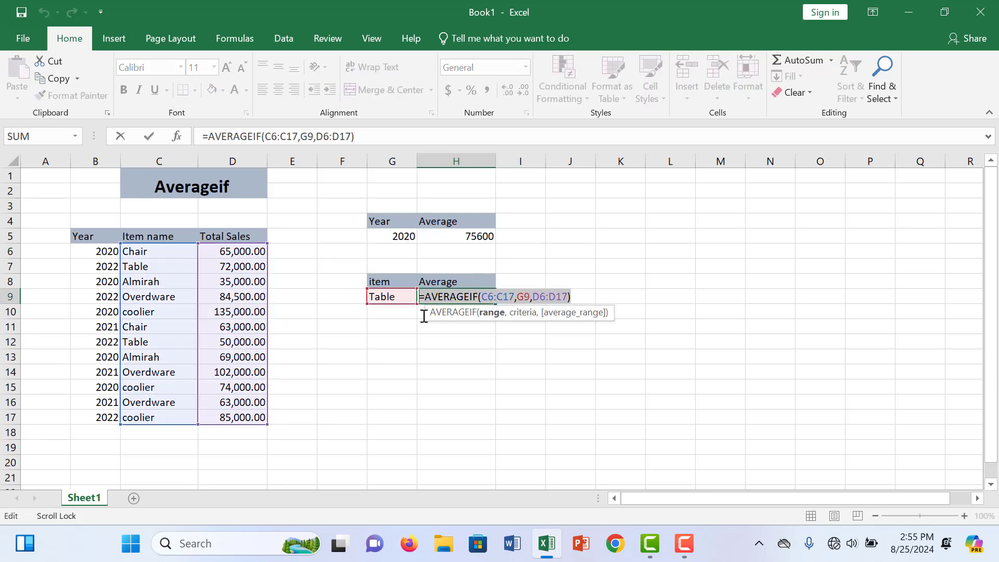
text(=)
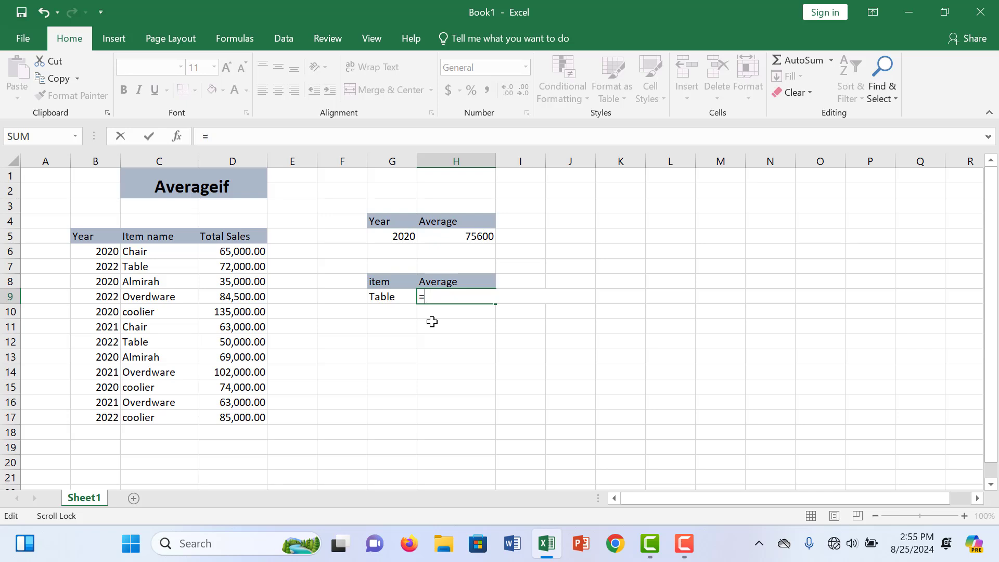
text(a)
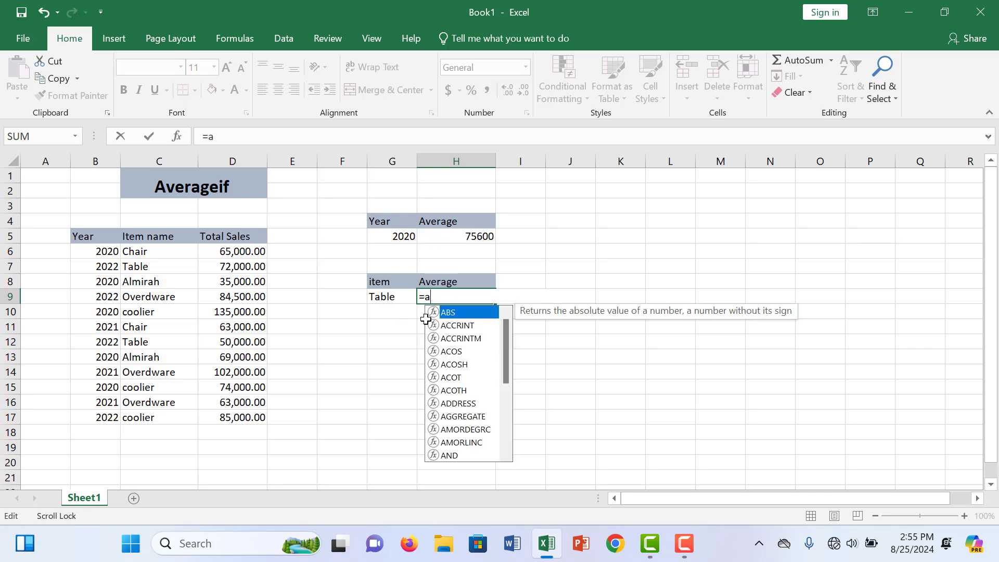
text(verag)
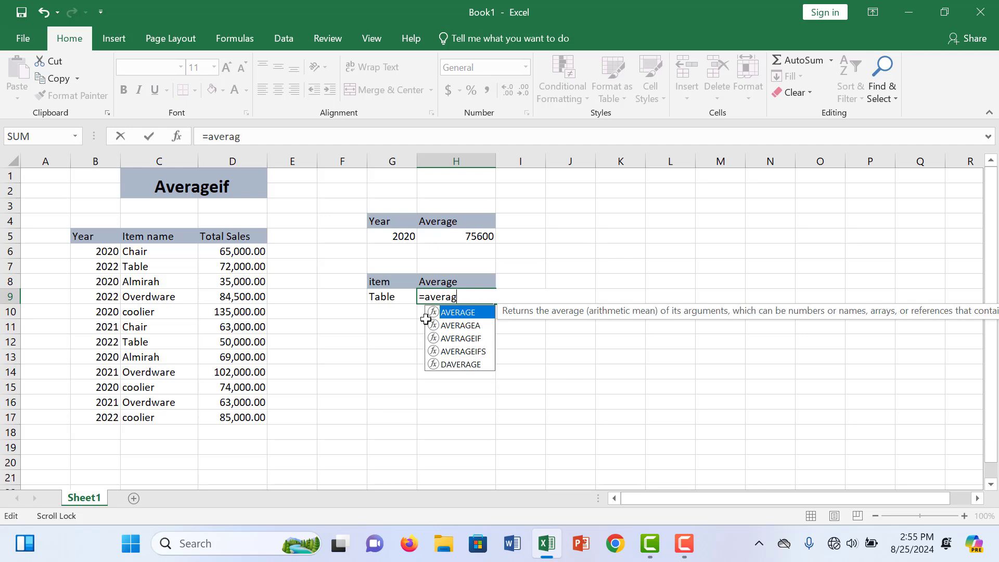
text(eif)
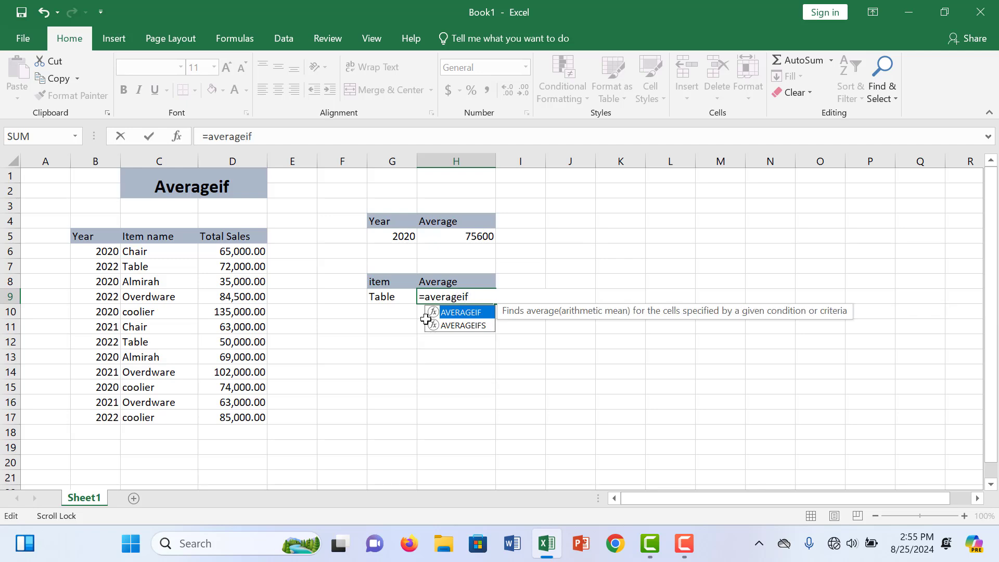
text(()
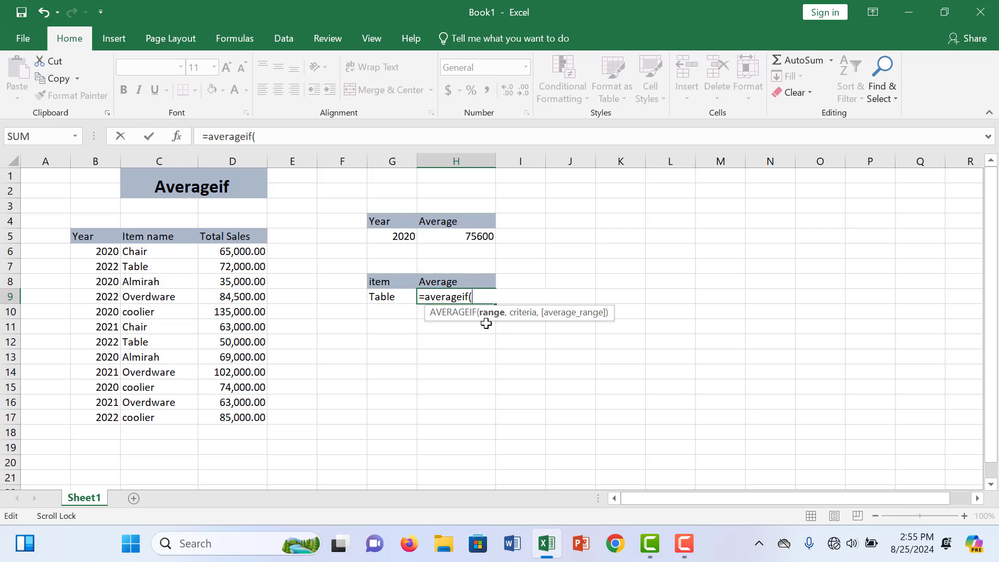
drag(146, 255, 142, 416)
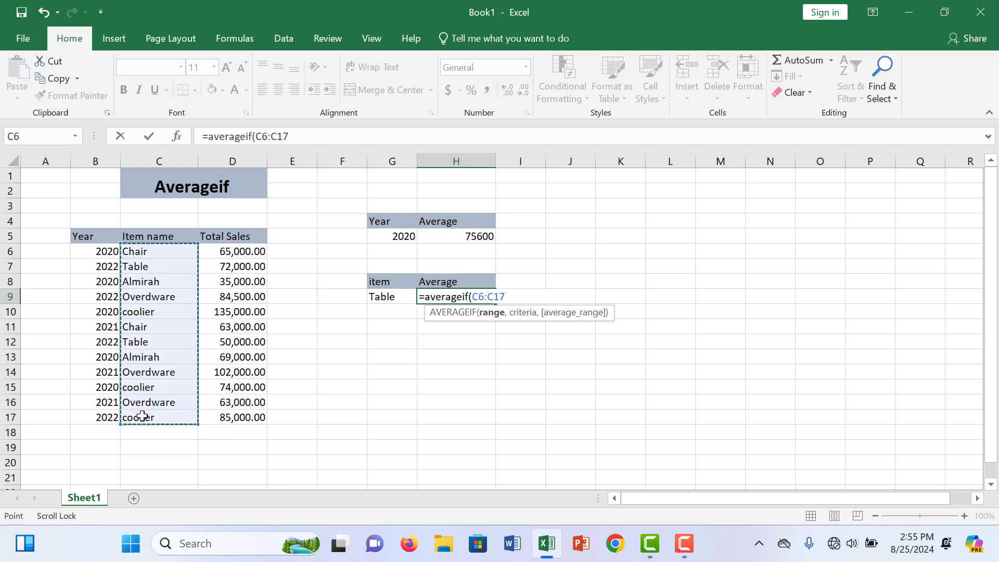
- Complete the H9 formula with G9 as the criteria and the total sales D6:D17 as the average range
text(,)
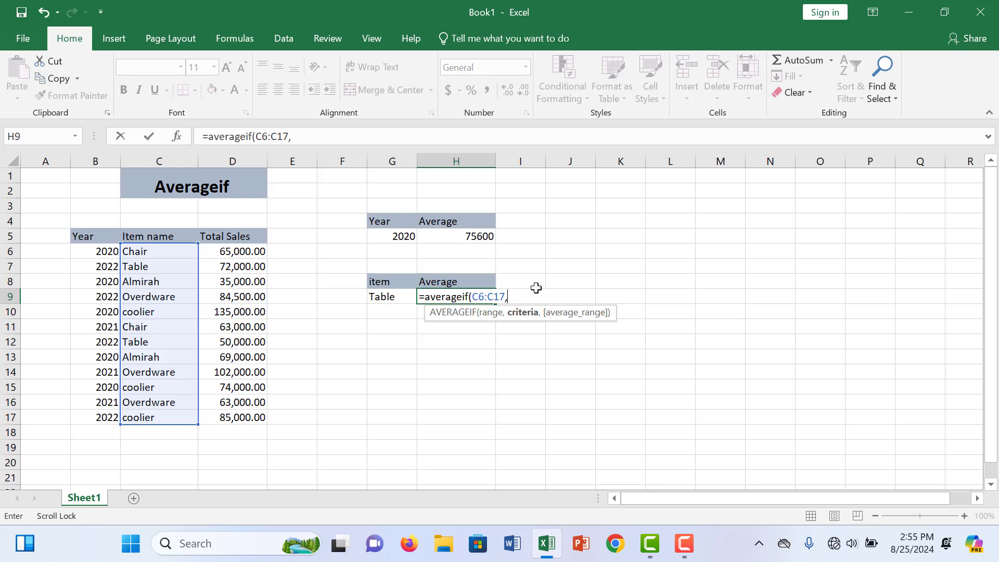
click(405, 297)
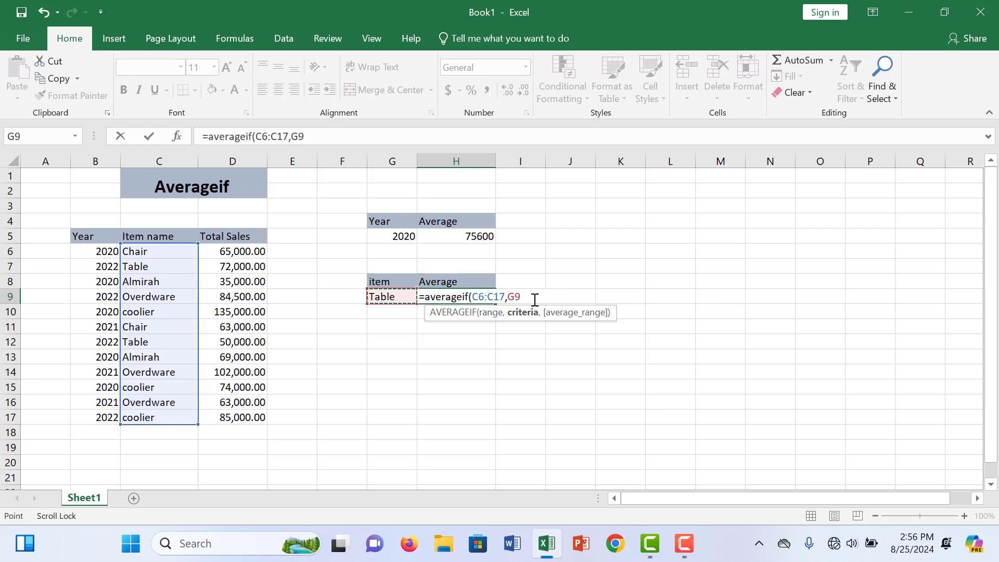
text(,)
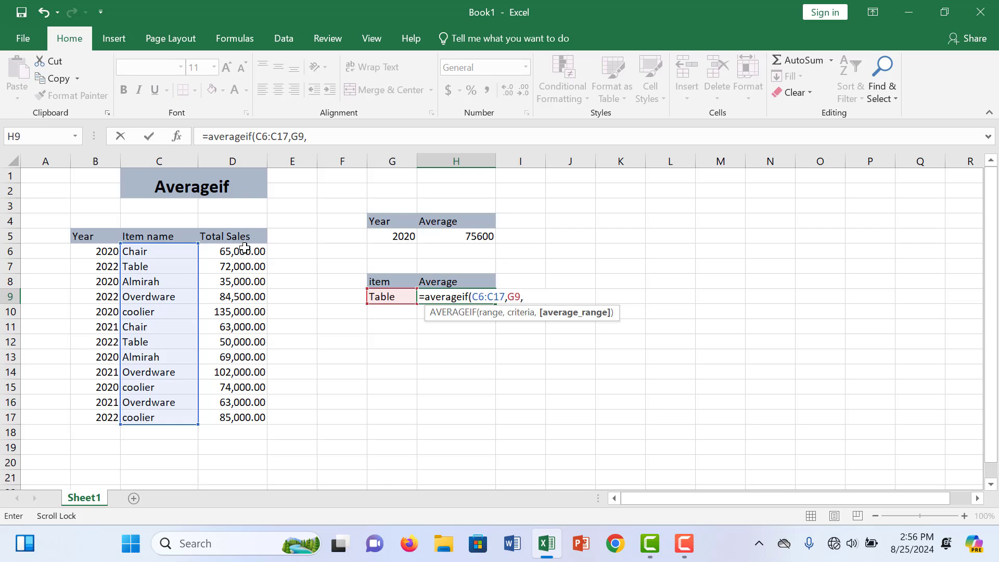
drag(244, 251, 253, 413)
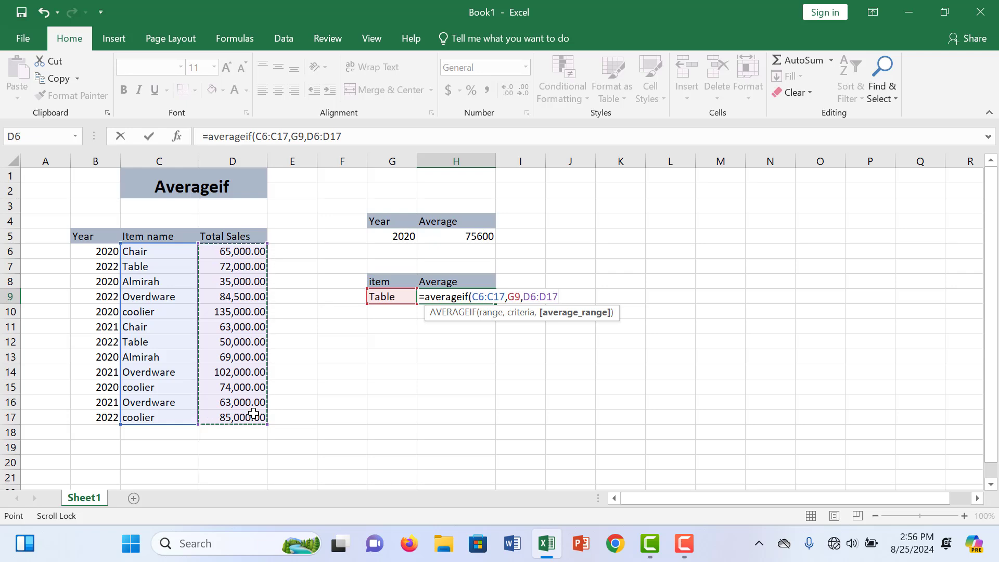
key(Return)
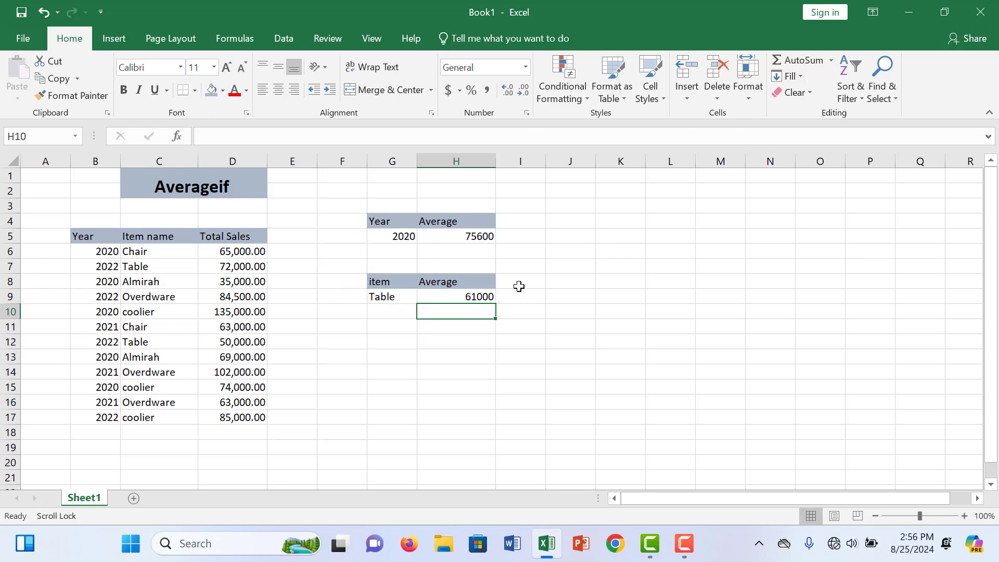
- Set the item criterion in cell G9 to Coolier
double_click(397, 297)
key(BackSpace)
key(BackSpace)
key(BackSpace)
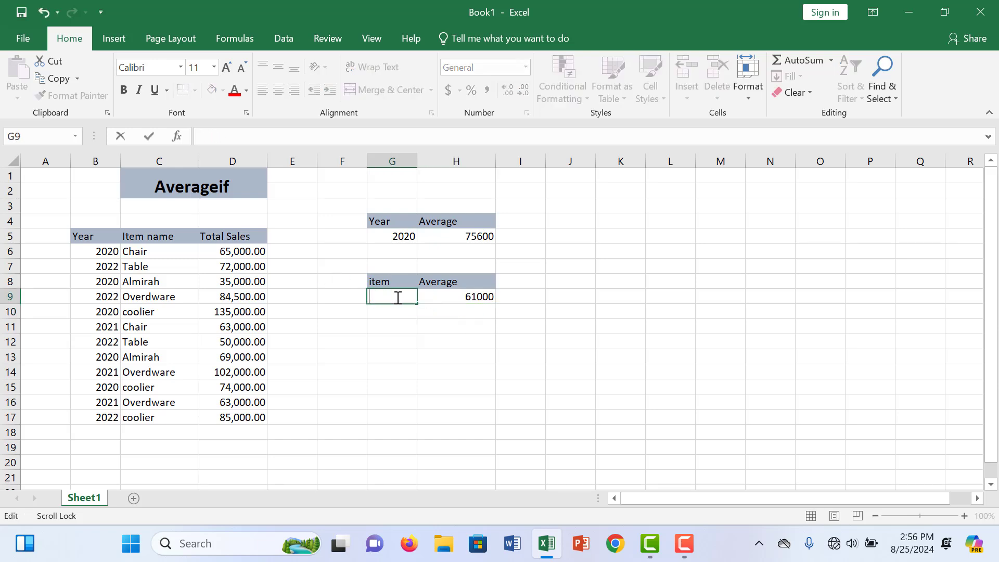
text(oolier)
click(446, 311)
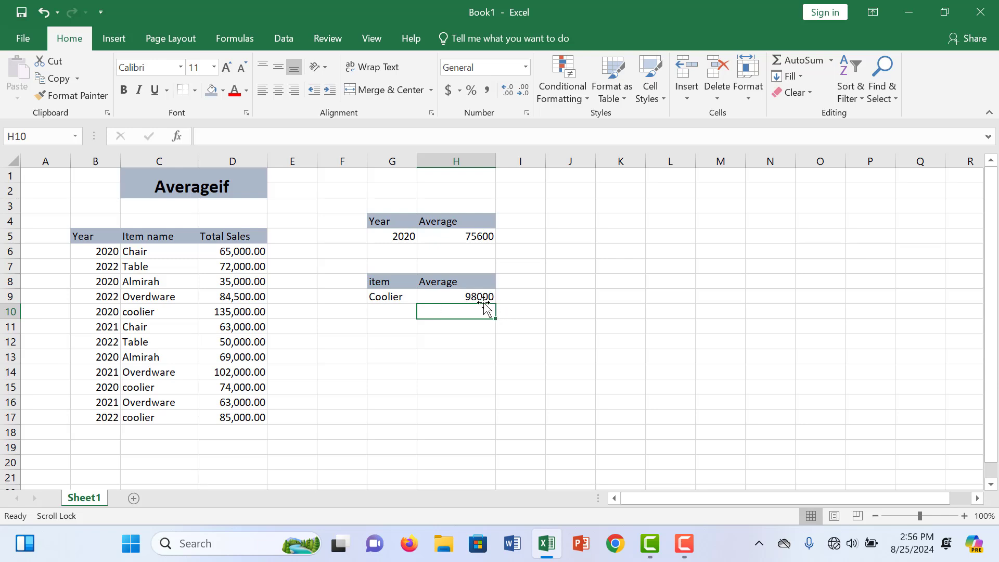